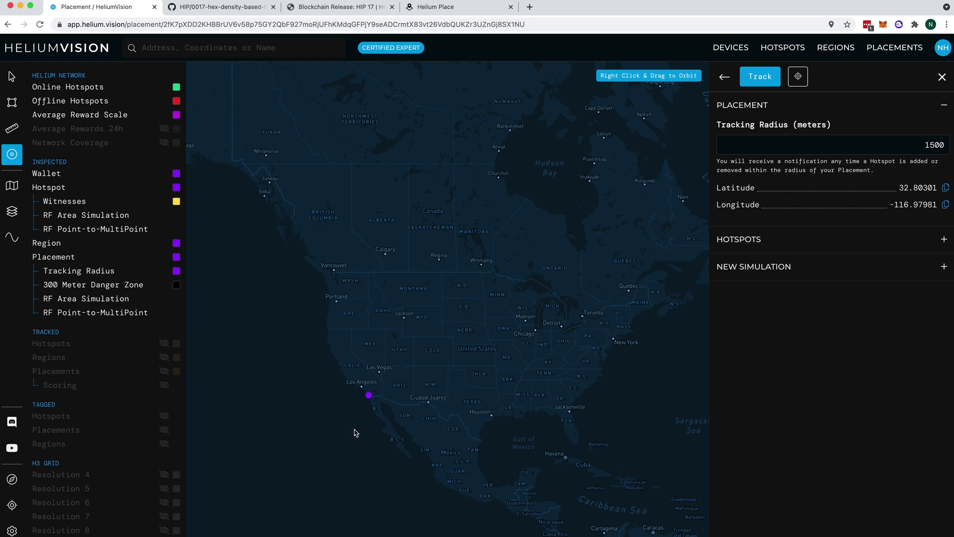
Zoom the map from all of North America toward the San Diego placement pin
scroll(373, 399, "up", 3)
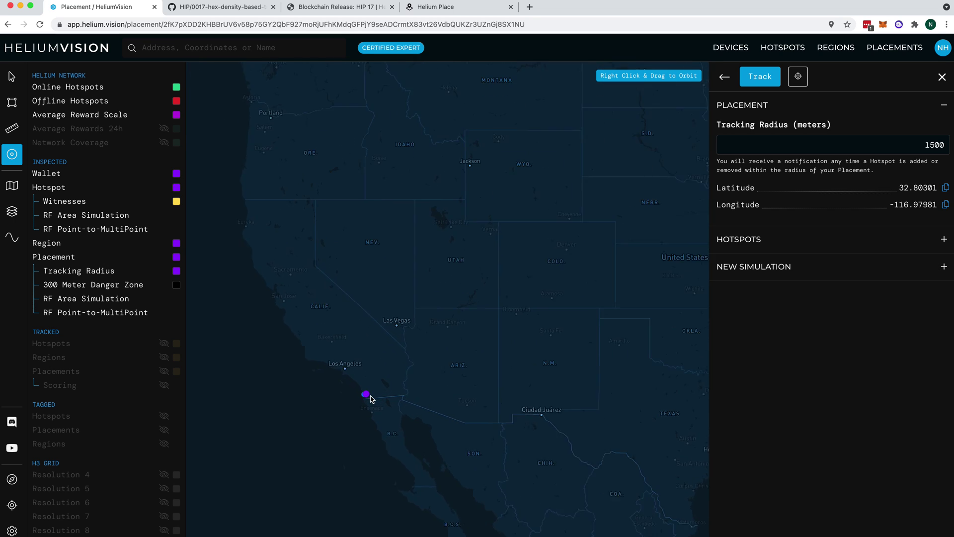
Zoom in to the Santee and El Cajon hotspots and switch on the Resolution 4 grid layer
scroll(370, 398, "up", 5)
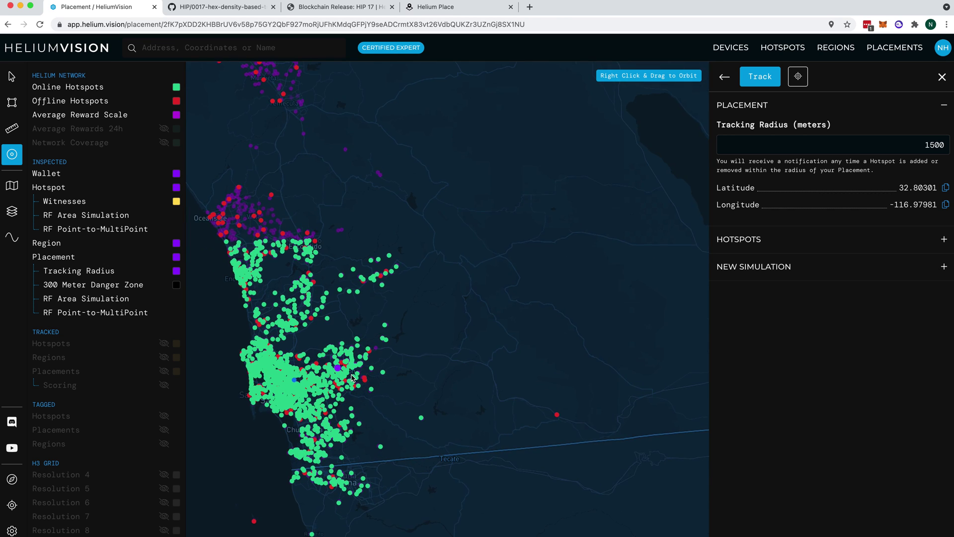
scroll(351, 377, "up", 3)
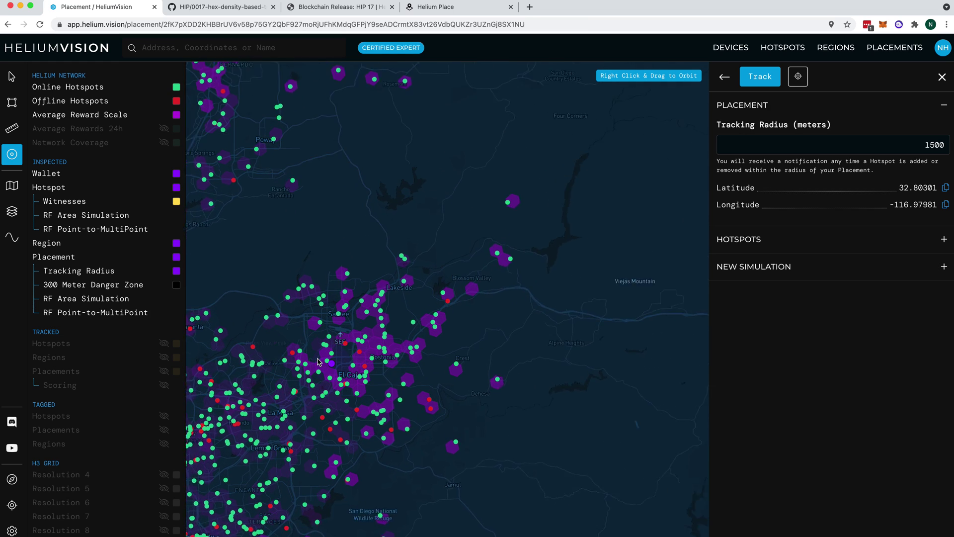
left_click(163, 476)
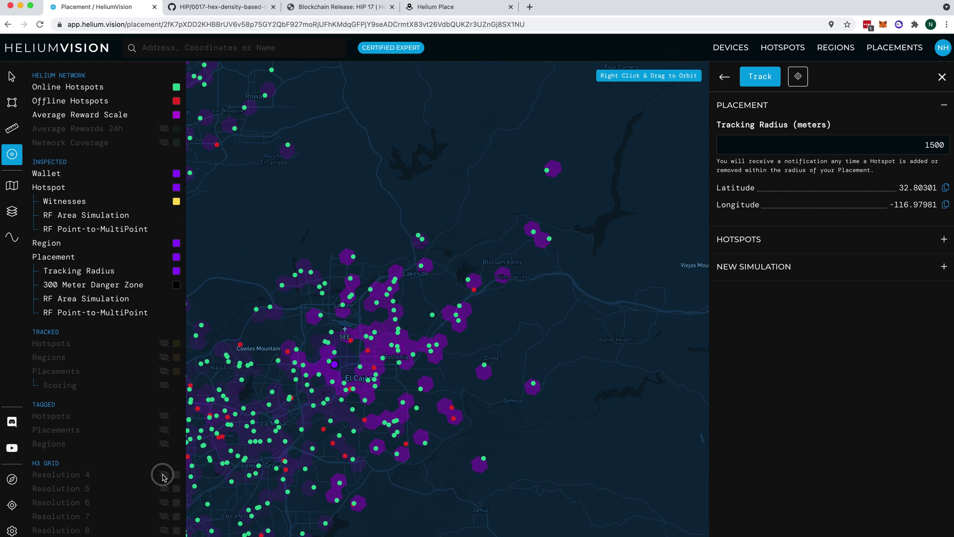
Show the Resolution 4 hexes, pan around El Cajon, and zoom out to San Diego County
left_click(164, 477)
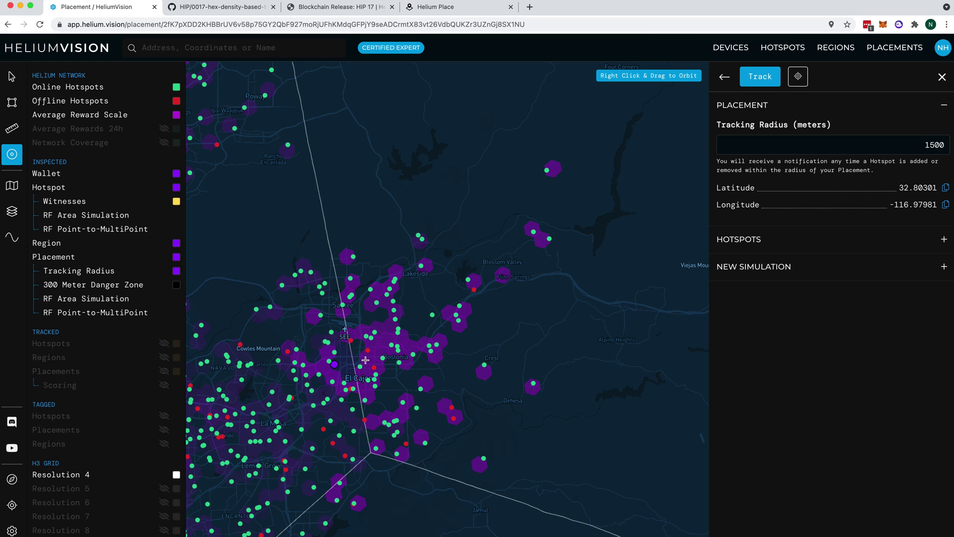
scroll(366, 359, "up", 5)
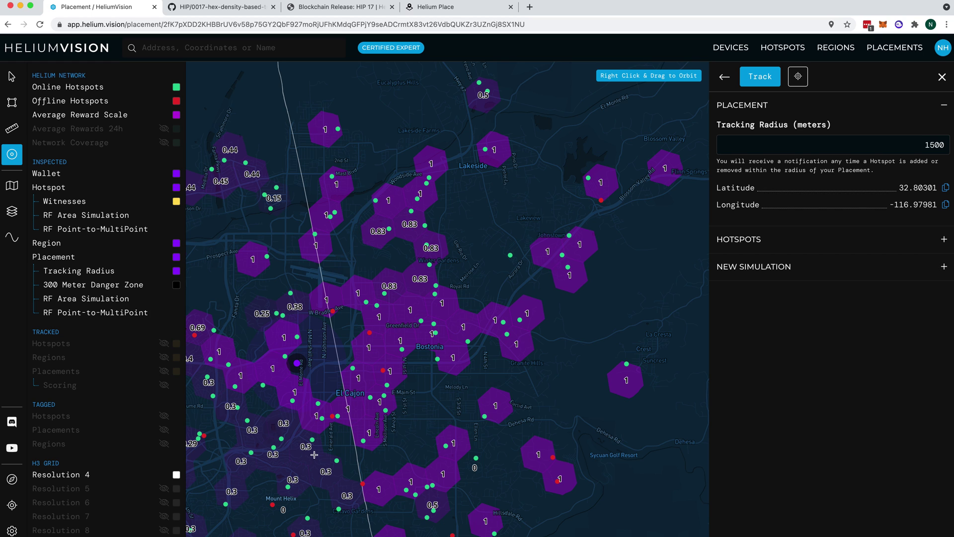
left_click_drag(314, 454, 380, 399)
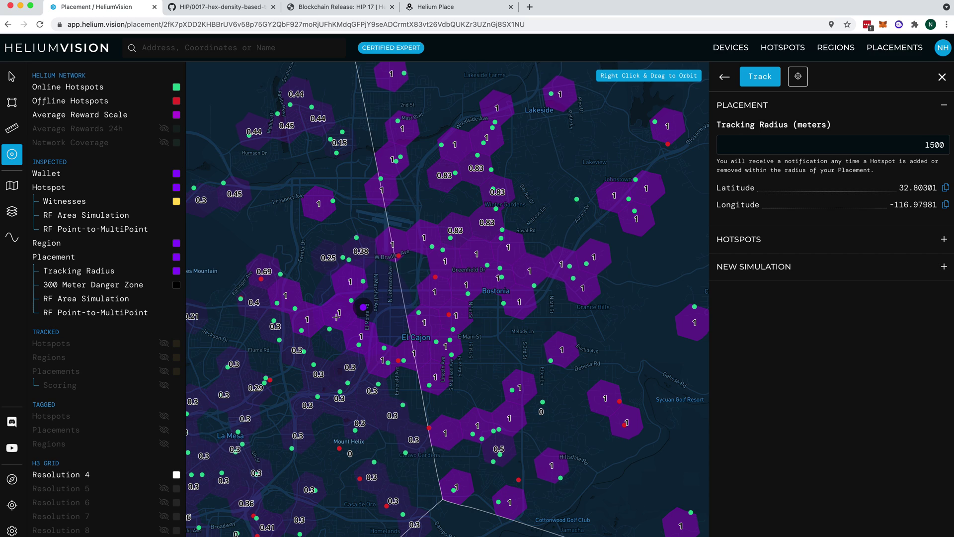
scroll(337, 317, "down", 10)
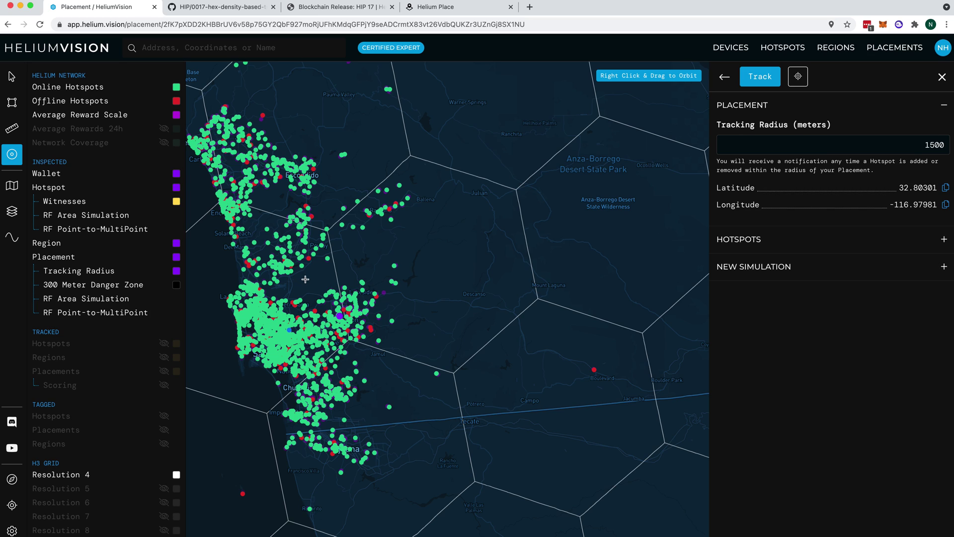
scroll(306, 282, "up", 5)
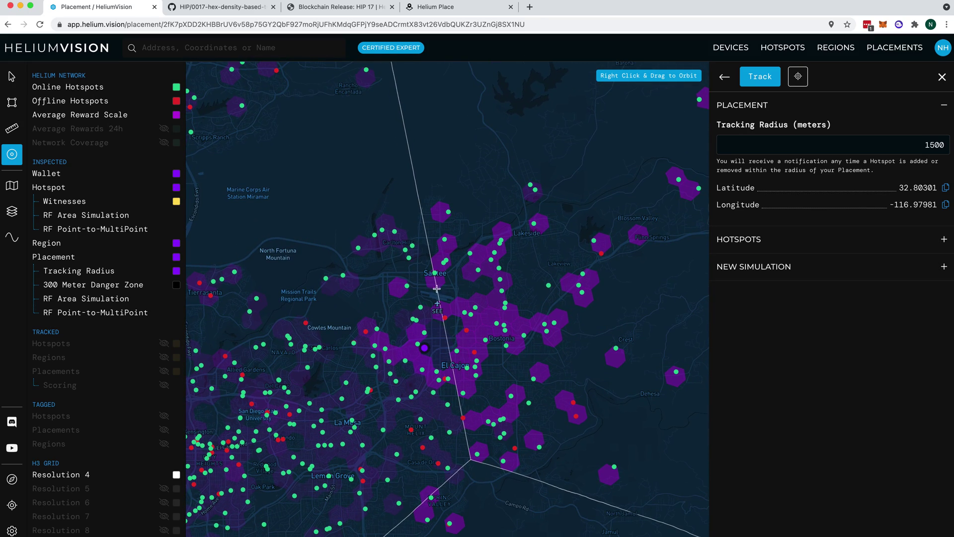
scroll(444, 383, "up", 3)
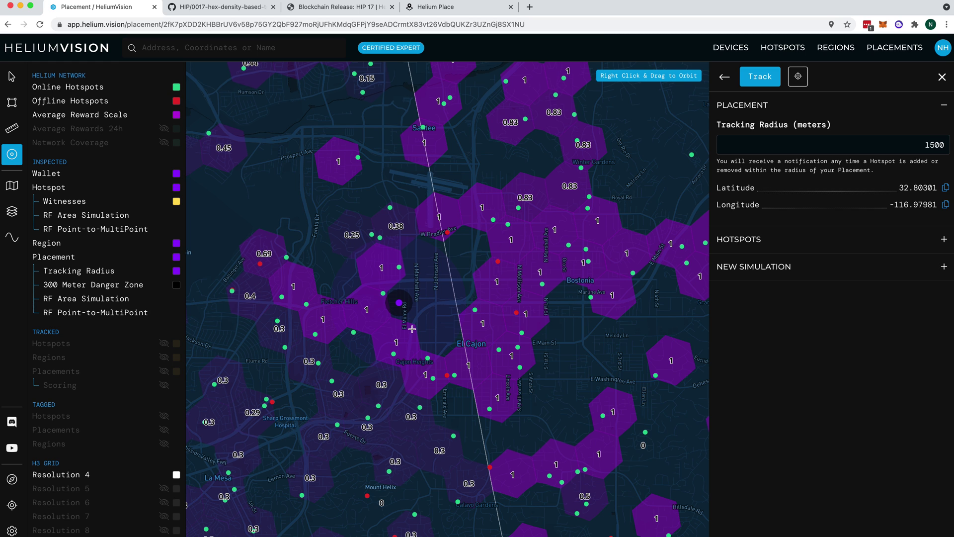
scroll(412, 328, "down", 5)
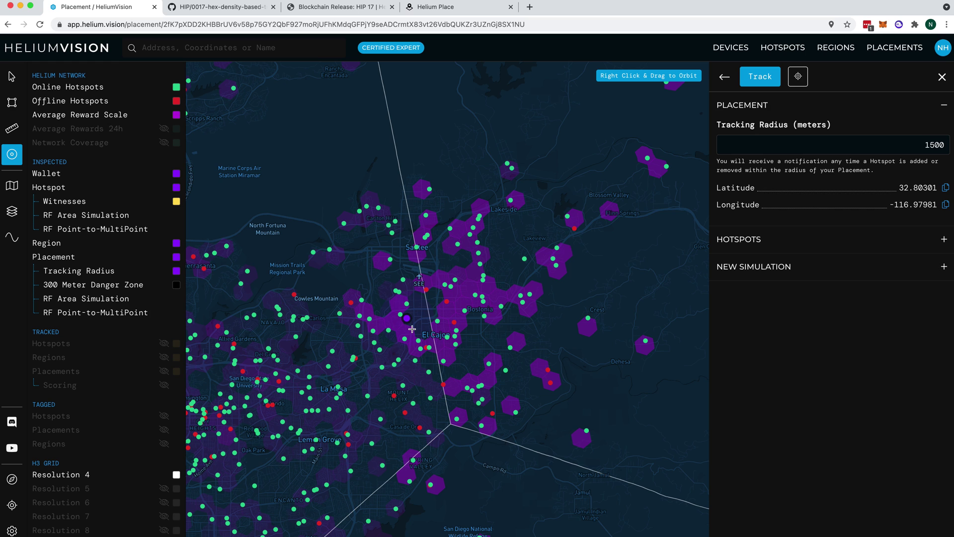
scroll(418, 336, "down", 5)
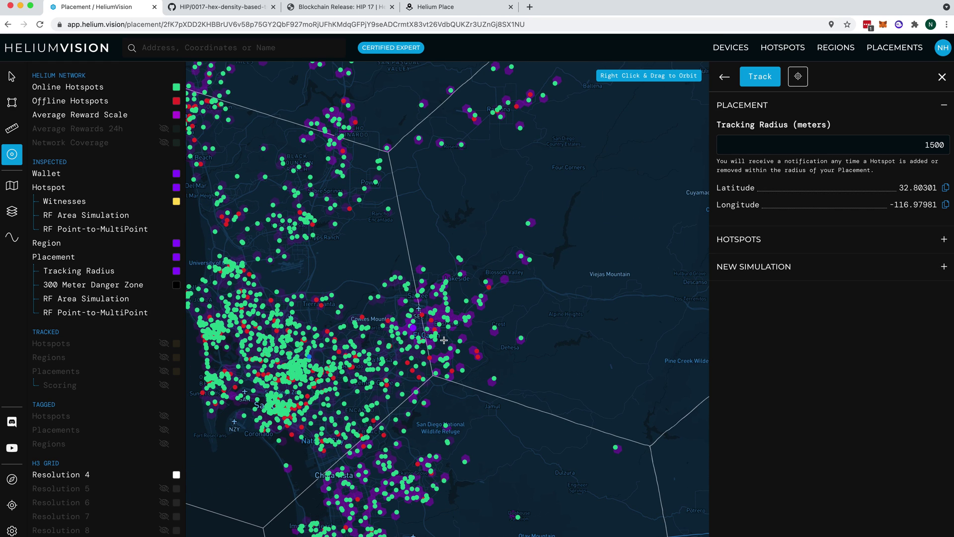
scroll(443, 340, "down", 3)
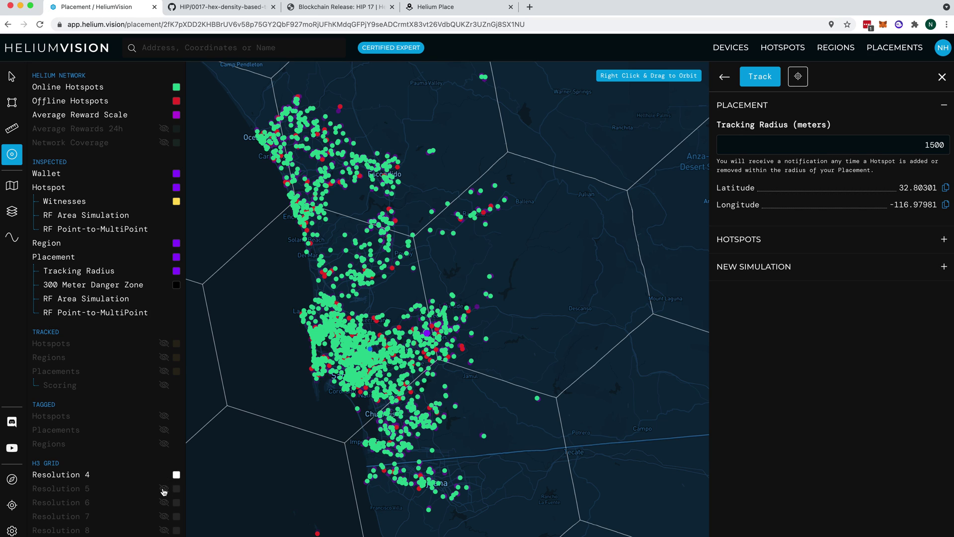
left_click(164, 490)
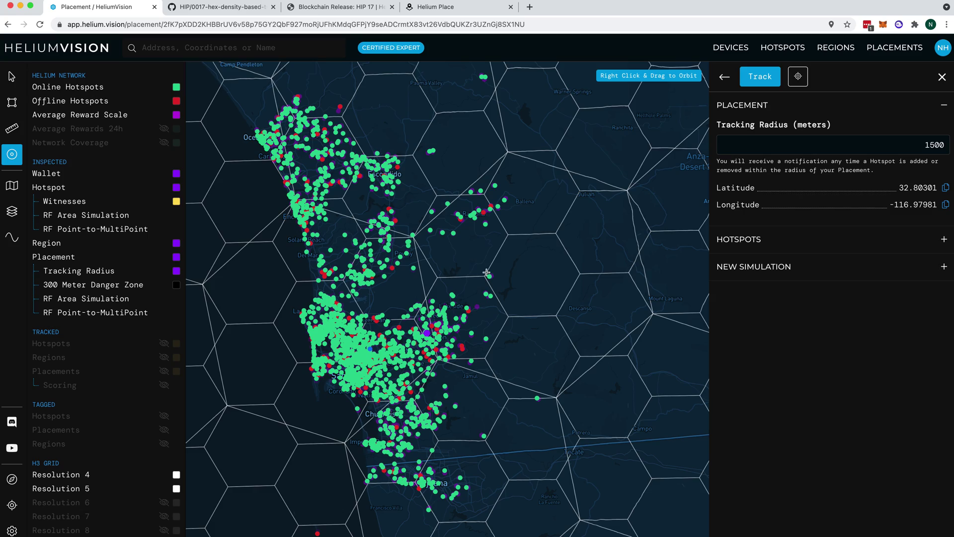
Zoom in and out on El Cajon's Resolution 5 hexes, then hide the Resolution 4 grid
scroll(423, 330, "up", 5)
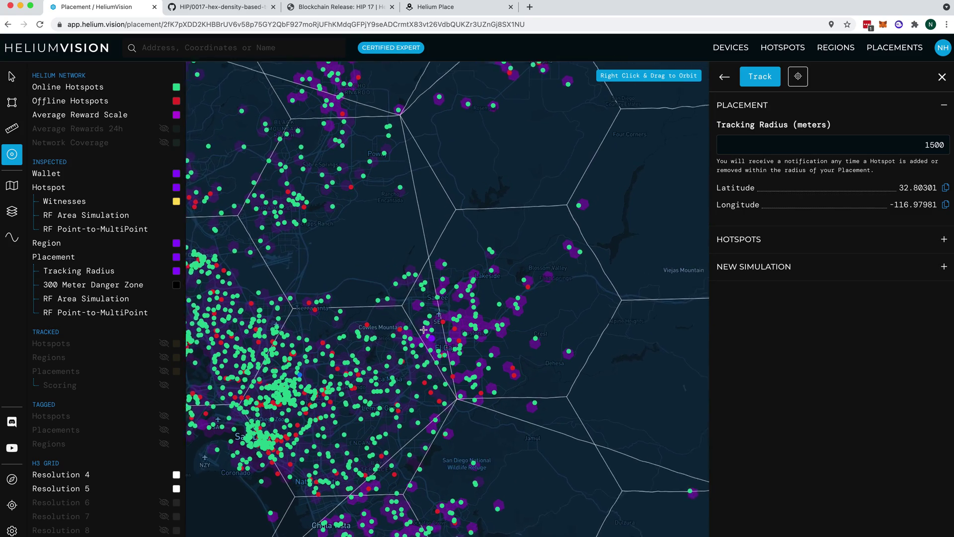
scroll(456, 337, "up", 5)
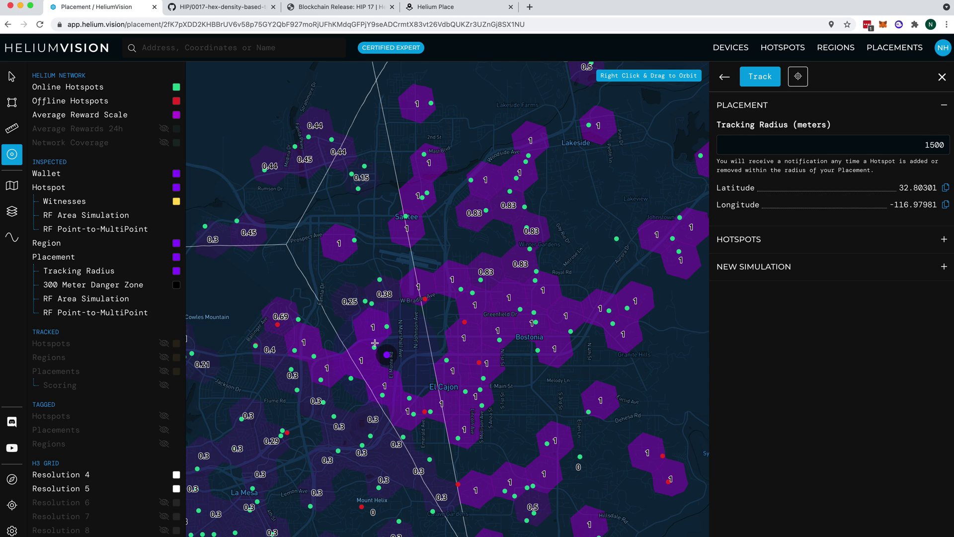
scroll(373, 349, "down", 3)
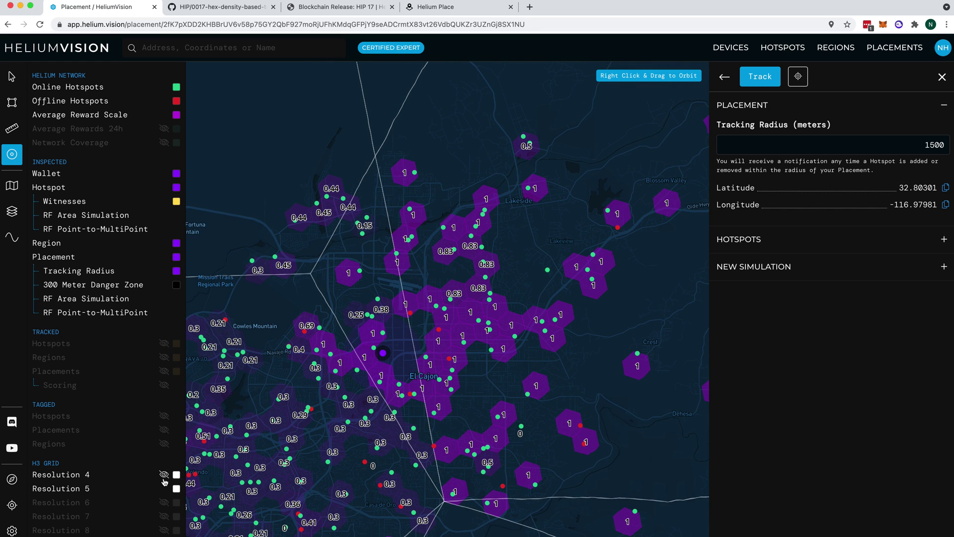
left_click(164, 474)
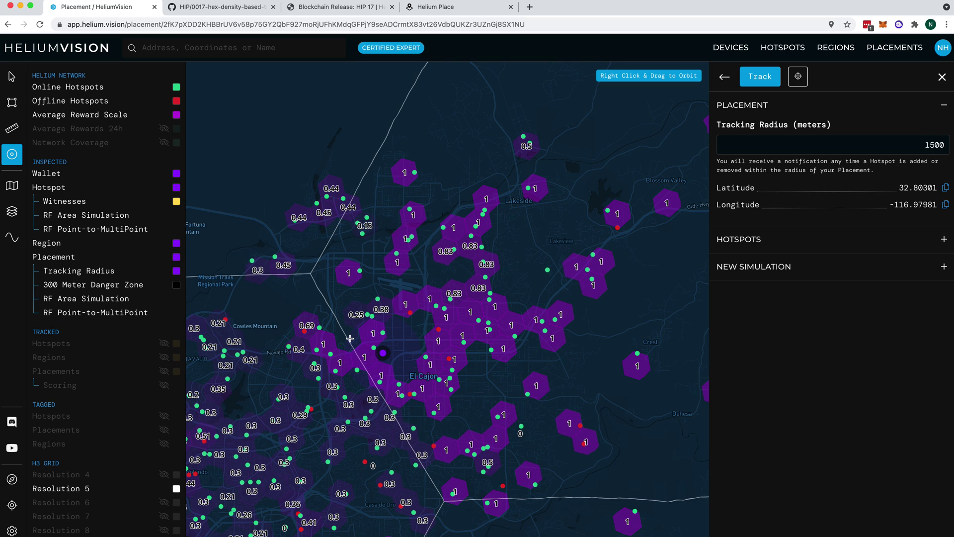
Turn on the Resolution 6 grid and zoom in on El Cajon around the placement dot
left_click(163, 503)
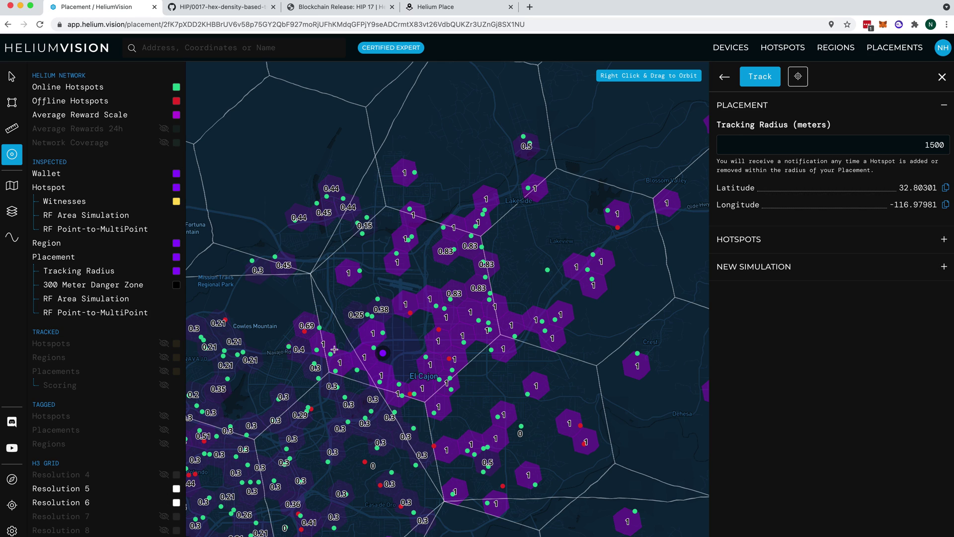
scroll(336, 356, "up", 3)
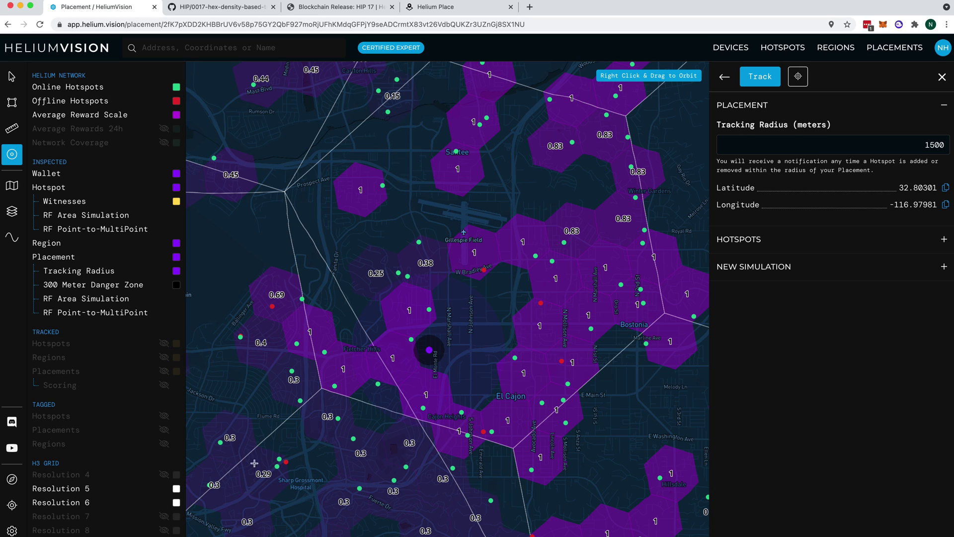
Reshow the Resolution 4 grid and measure 3.55 km from near Gillespie Field, then clear it
left_click(164, 475)
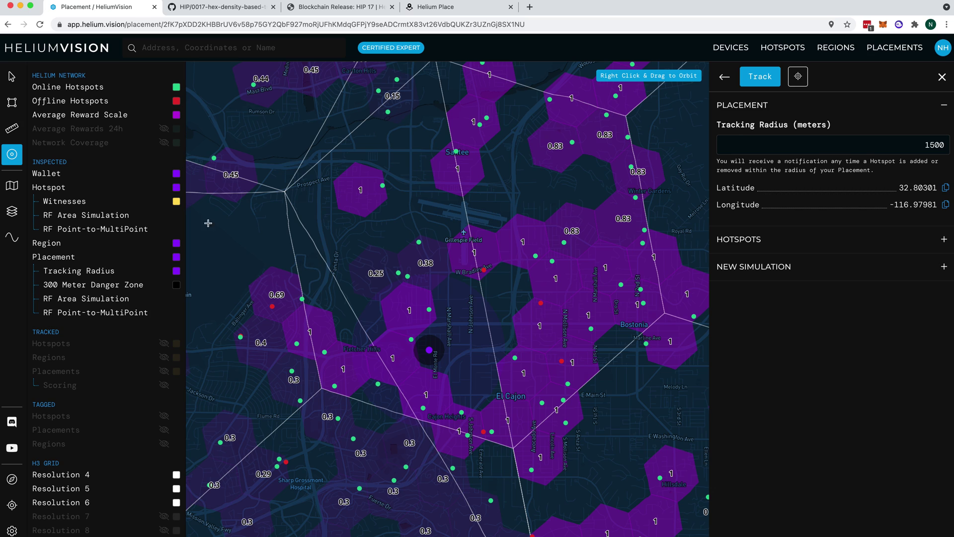
left_click(12, 128)
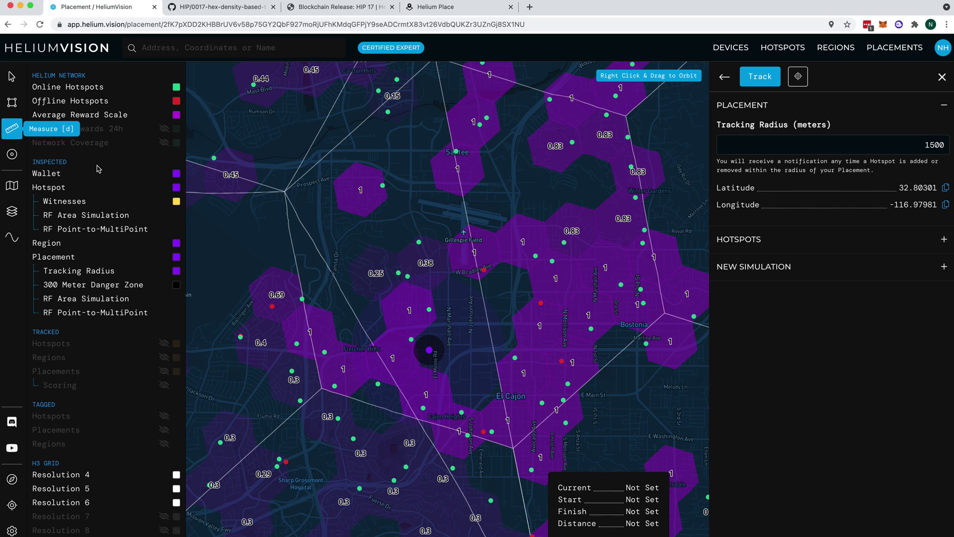
left_click(474, 258)
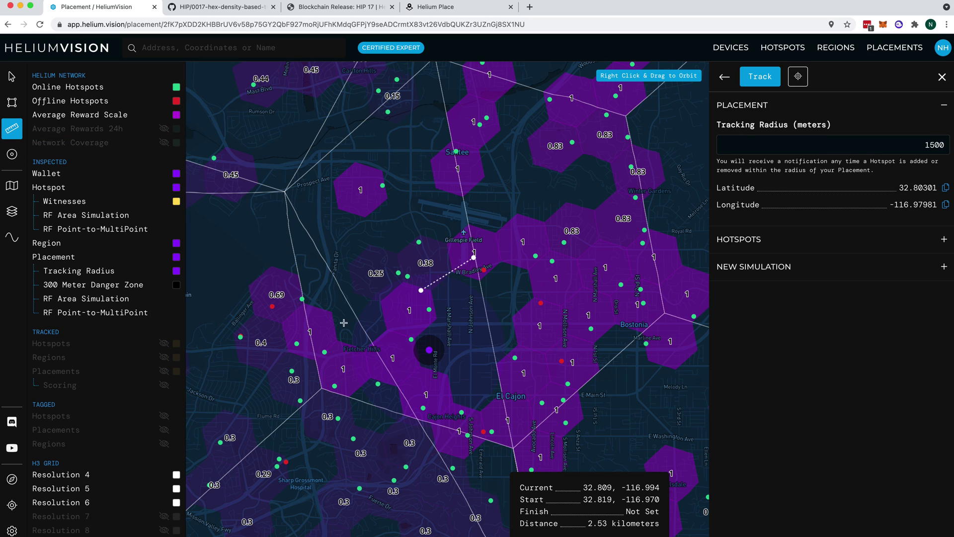
left_click(306, 327)
left_click(12, 129)
Toggle the Resolution 4, 5 and 6 grids, re-zoom on El Cajon, and switch to Helium Place
left_click(164, 475)
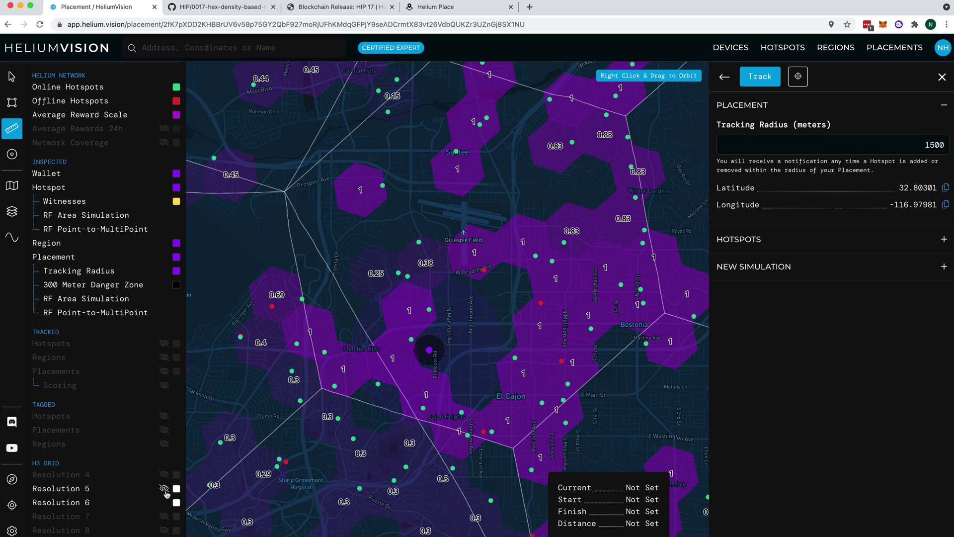
left_click(164, 489)
left_click(165, 502)
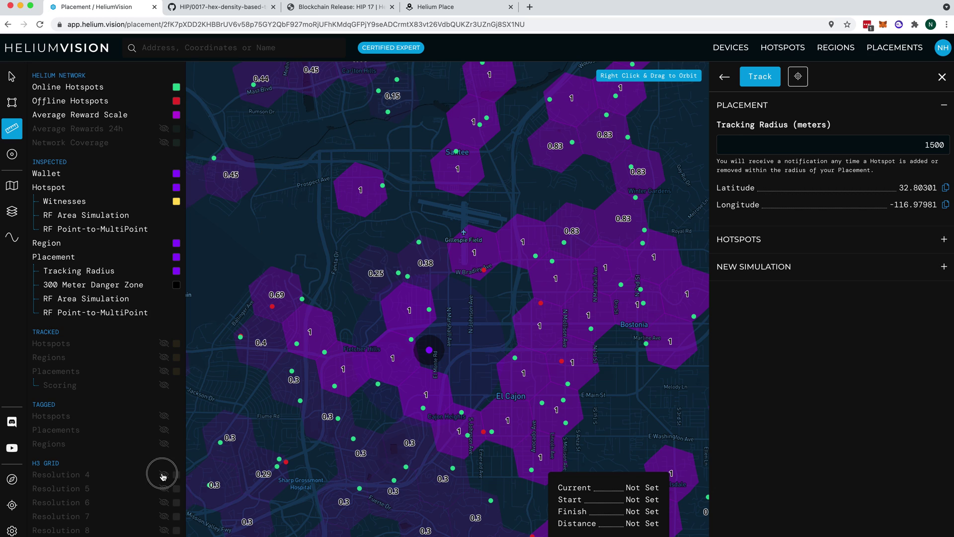
left_click(164, 475)
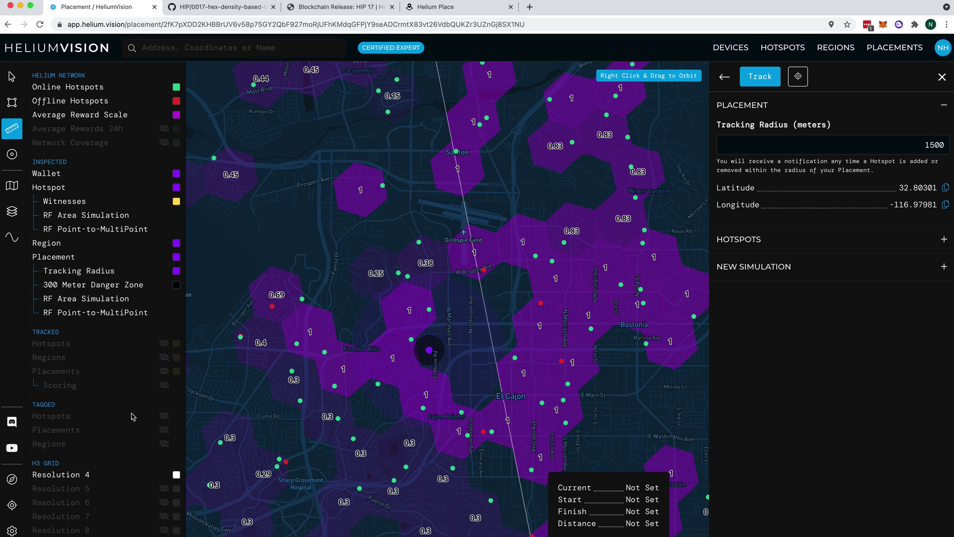
scroll(396, 372, "down", 1)
scroll(396, 372, "down", 5)
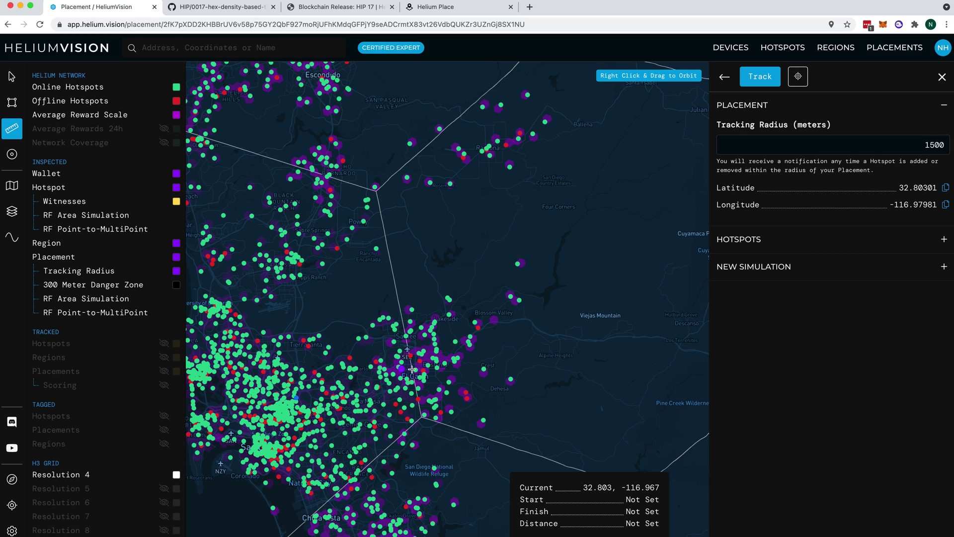
scroll(376, 365, "up", 5)
scroll(373, 364, "up", 2)
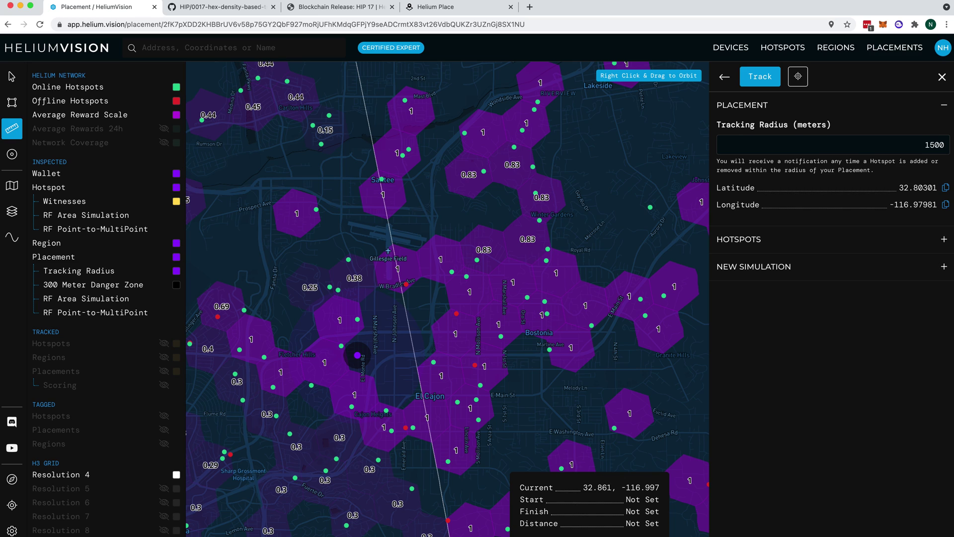
left_click(461, 9)
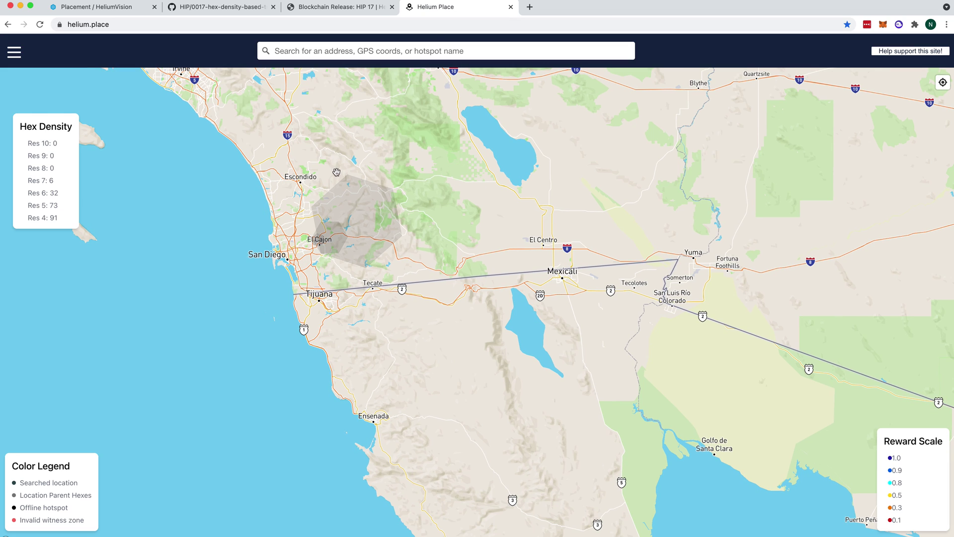
Toggle Location Red Zone on and back off in Map Options, then zoom into El Cajon's nested hexes
left_click(14, 52)
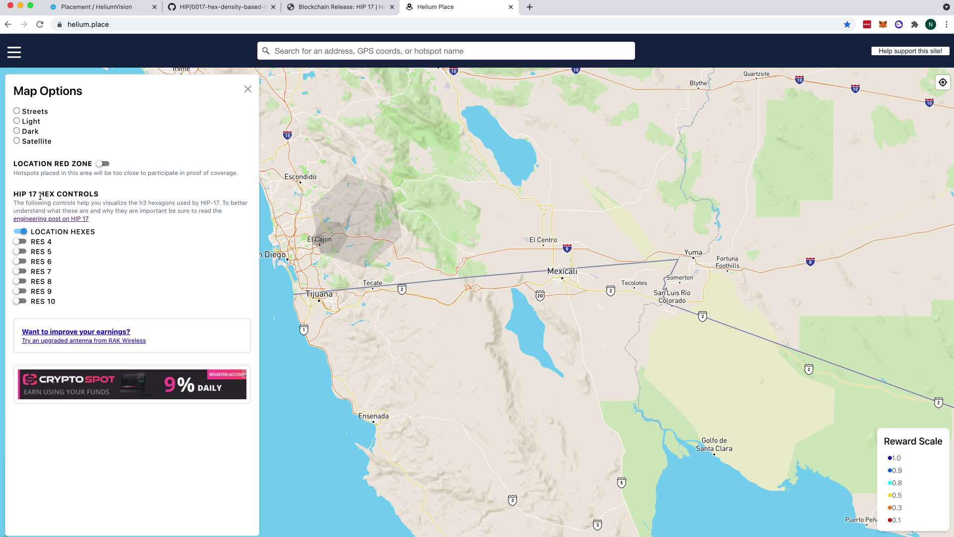
left_click(104, 164)
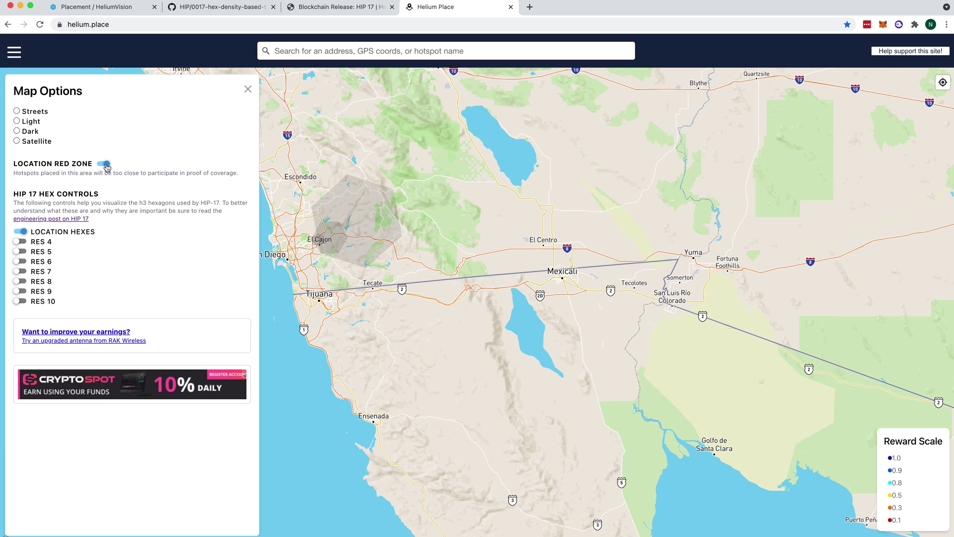
left_click(104, 164)
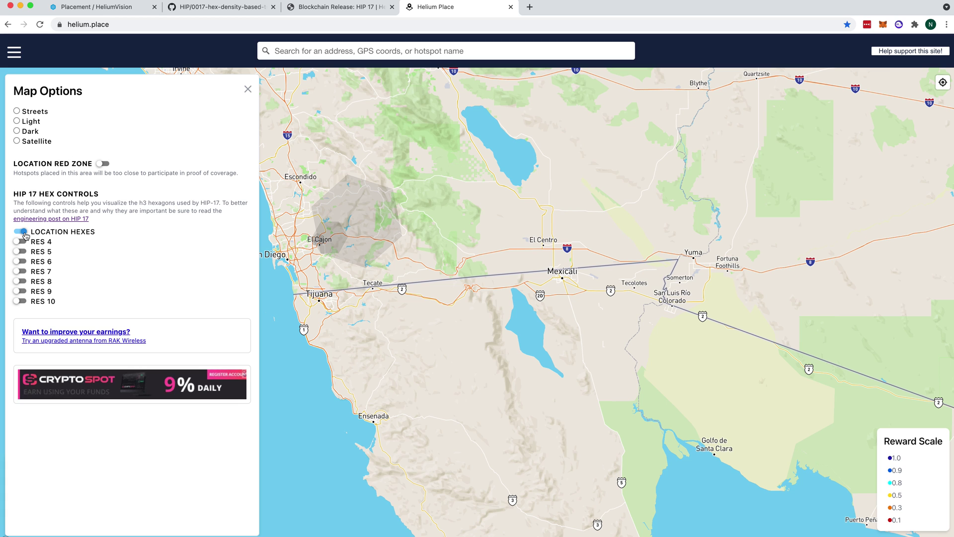
left_click(247, 89)
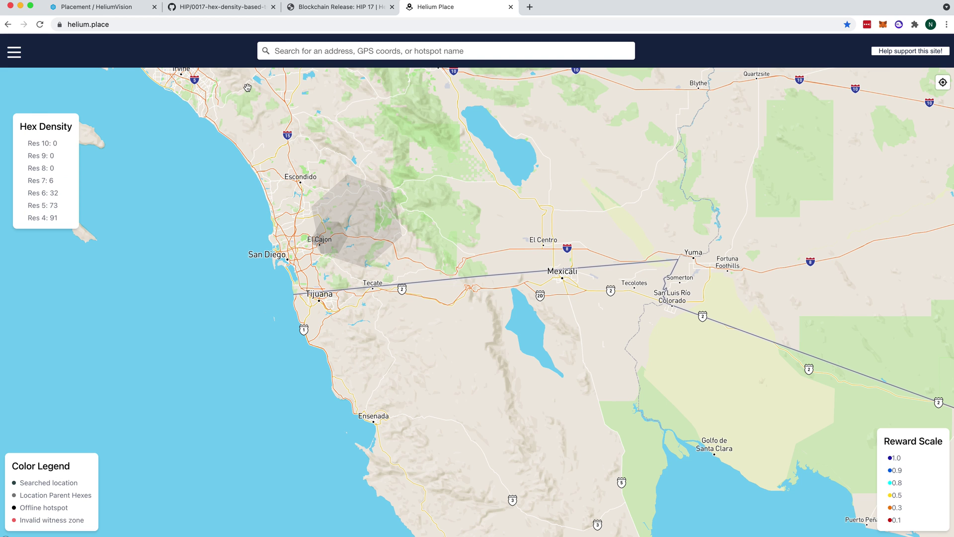
scroll(316, 248, "up", 5)
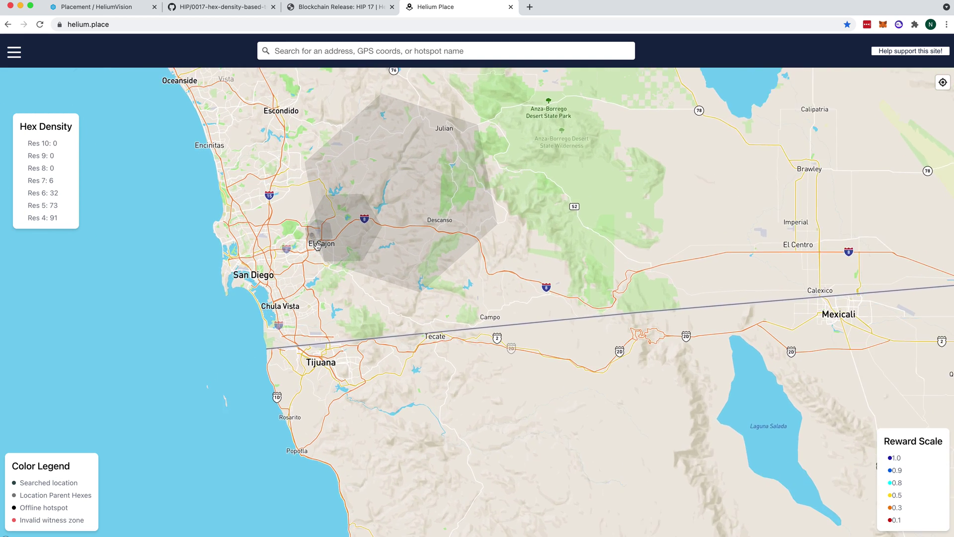
scroll(317, 246, "up", 5)
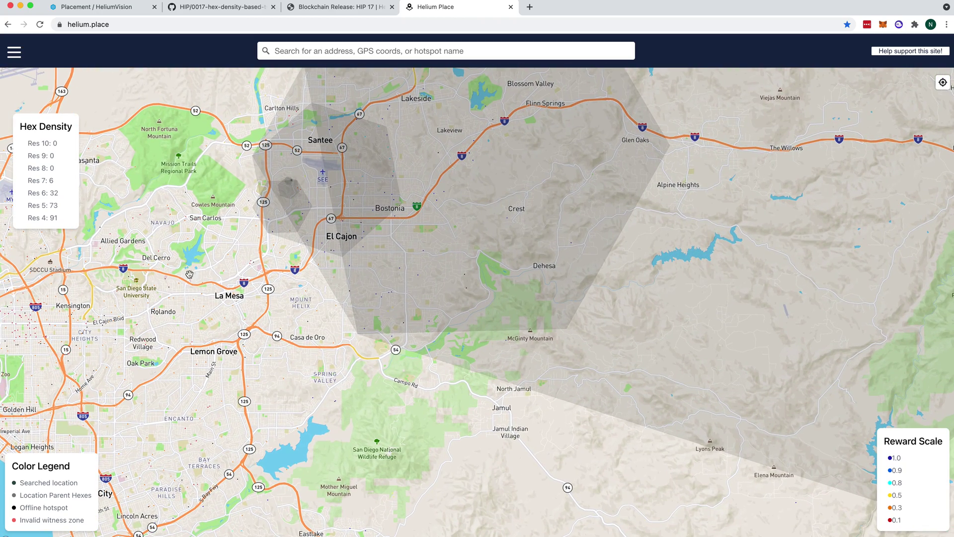
Check La Mesa's hex density (Res 8: 1, Res 4: 882), view the San Diego region, then open the HIP 17 post
left_click(177, 298)
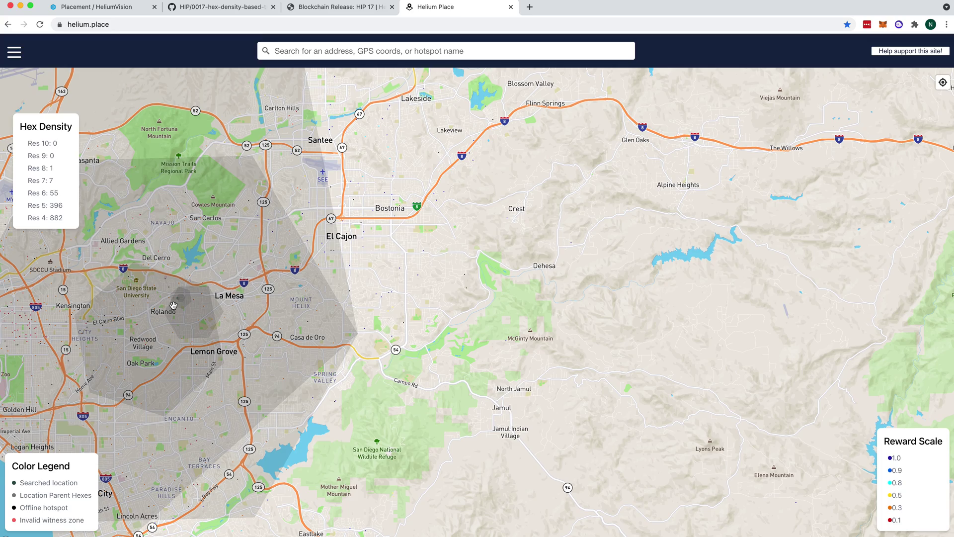
scroll(173, 305, "down", 5)
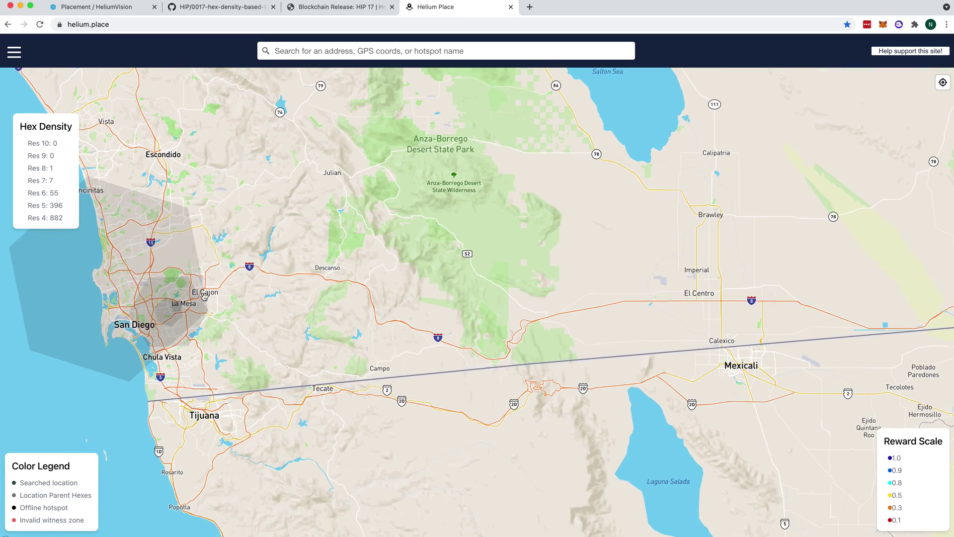
left_click_drag(237, 289, 459, 283)
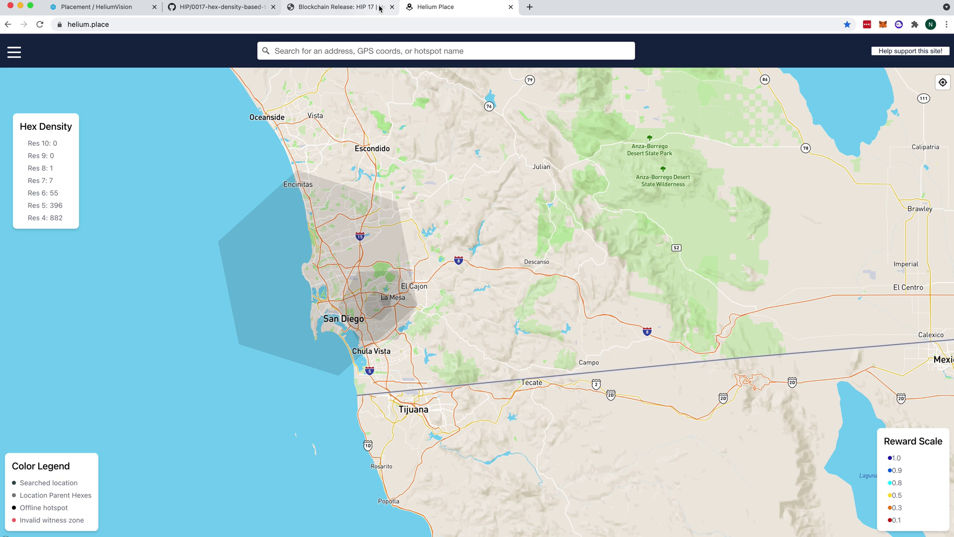
left_click(250, 10)
left_click(340, 10)
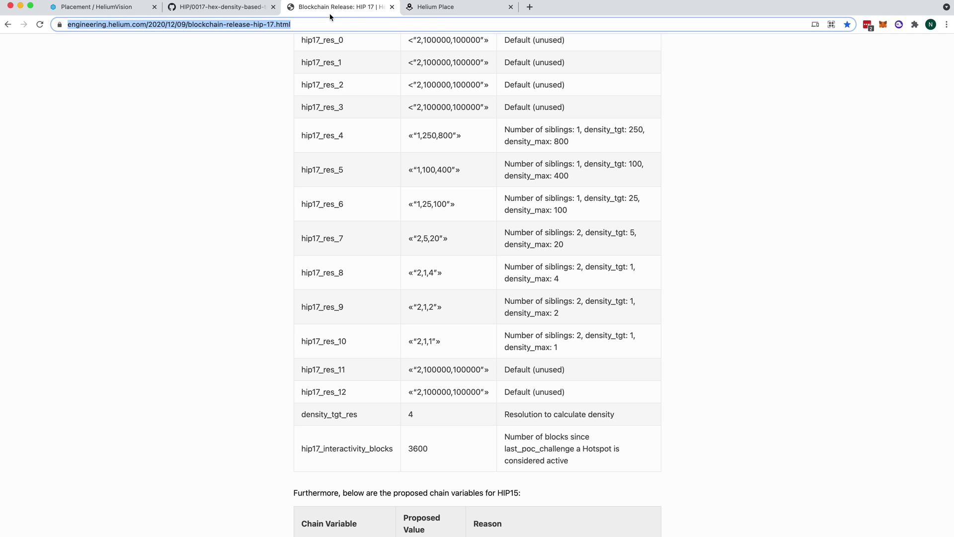
left_click(452, 8)
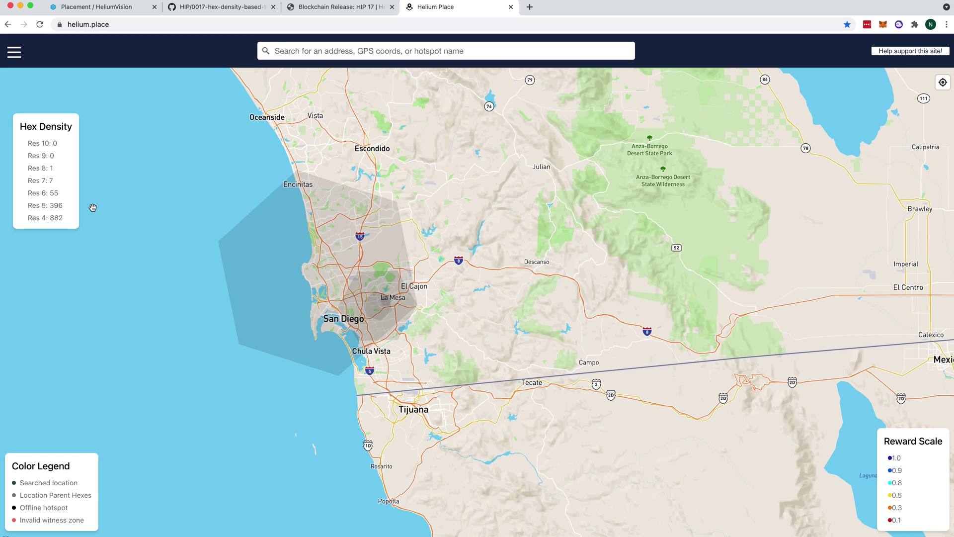
Back in HeliumVision, swap the Resolution 4 grid for Resolution 8, pan west, and clear the measurement
left_click(108, 11)
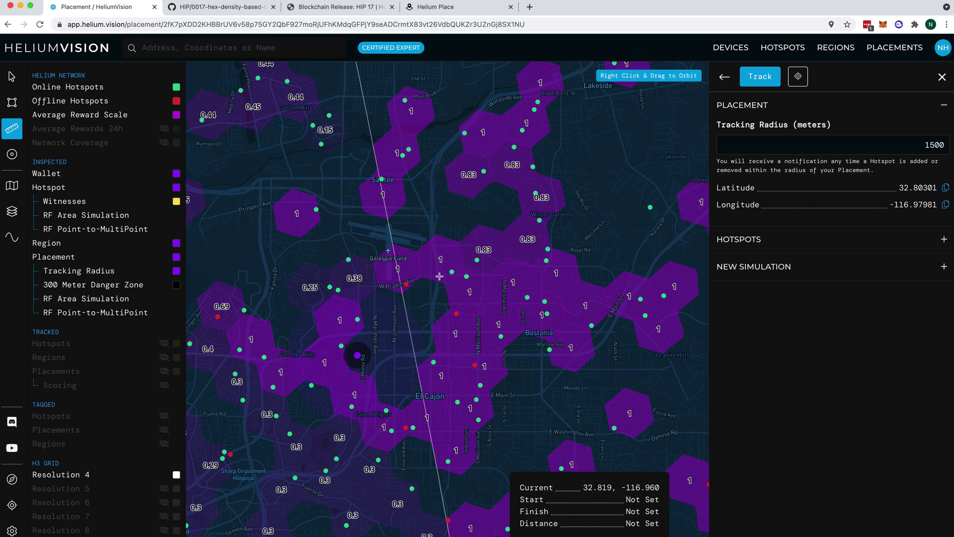
scroll(127, 496, "down", 1)
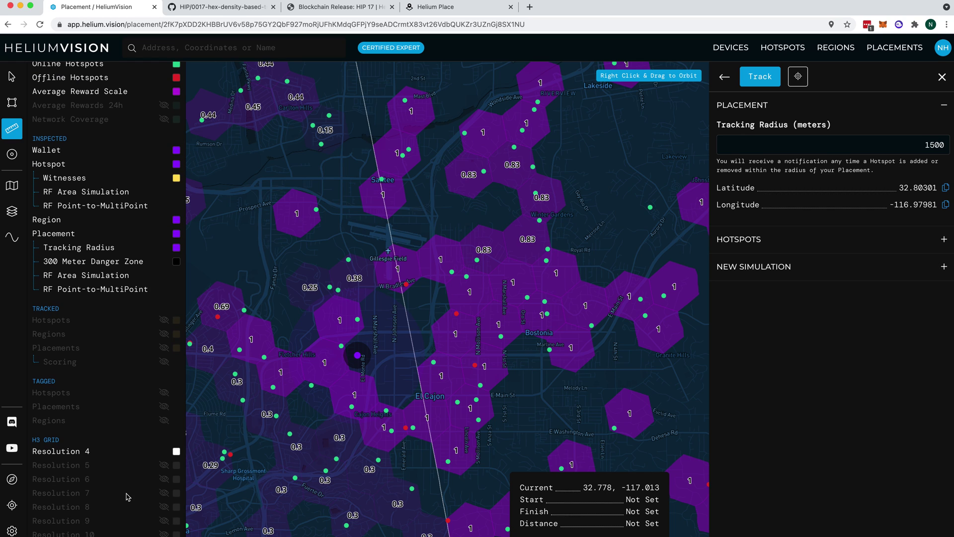
left_click(164, 508)
left_click(164, 452)
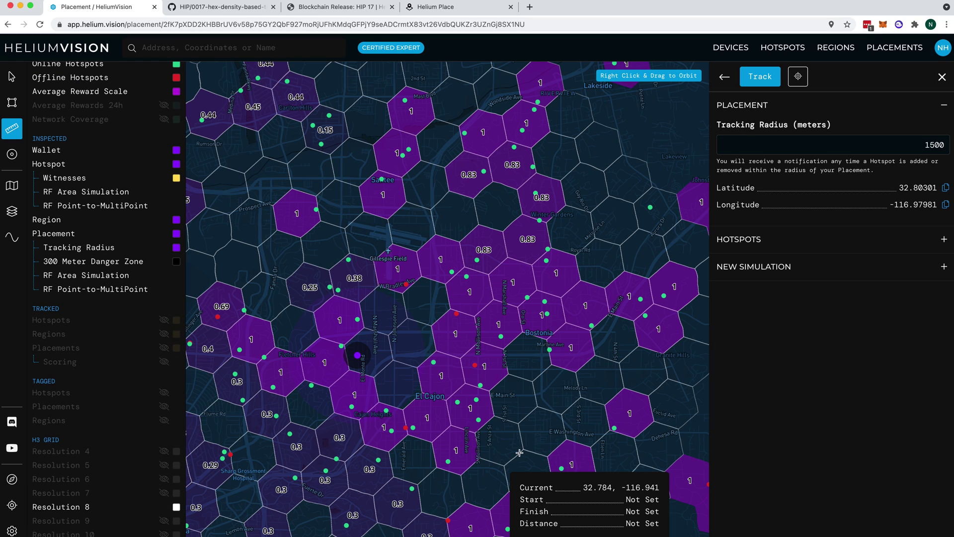
left_click_drag(522, 447, 328, 232)
left_click(10, 74)
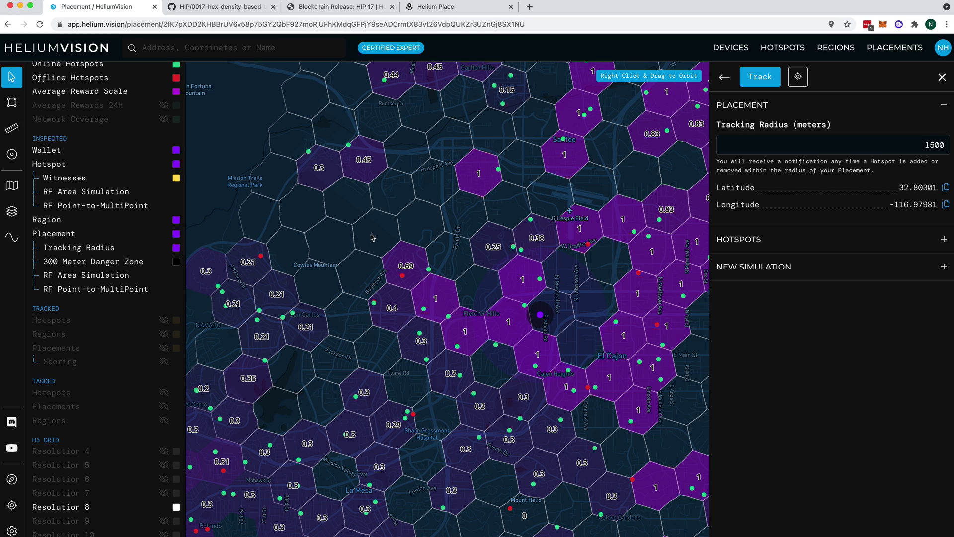
left_click(12, 154)
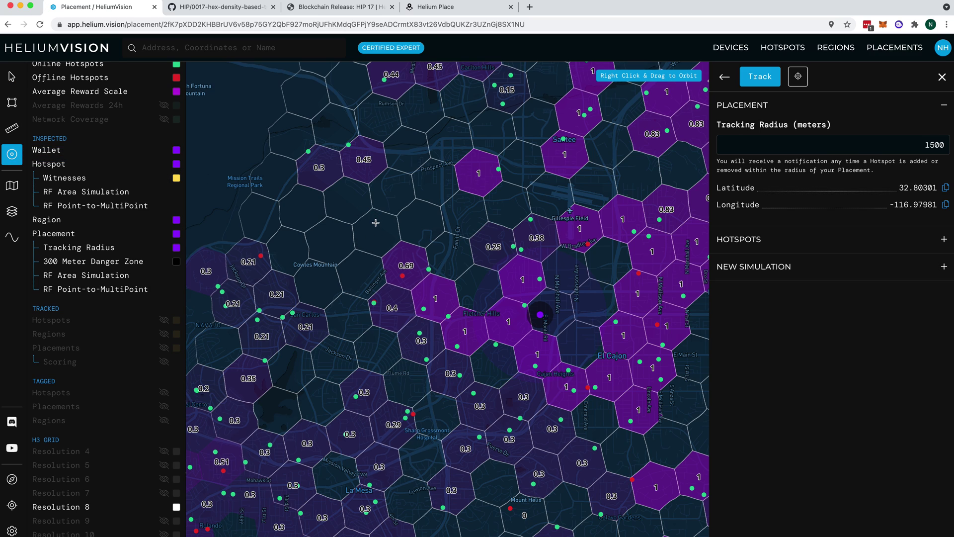
Move the placement to 32.81114, -117.021 near Cowles Mountain, then open the HIP 17 proposal
left_click(367, 274)
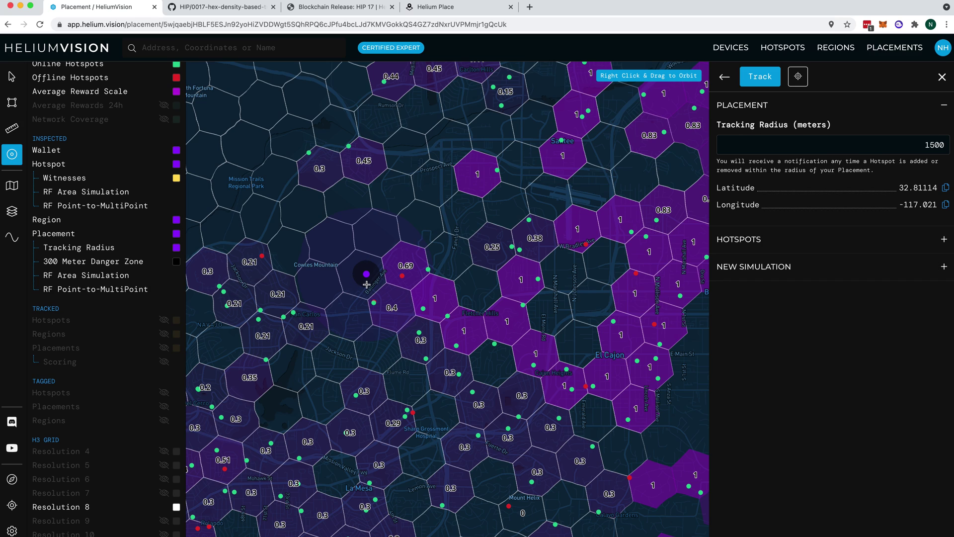
left_click(219, 8)
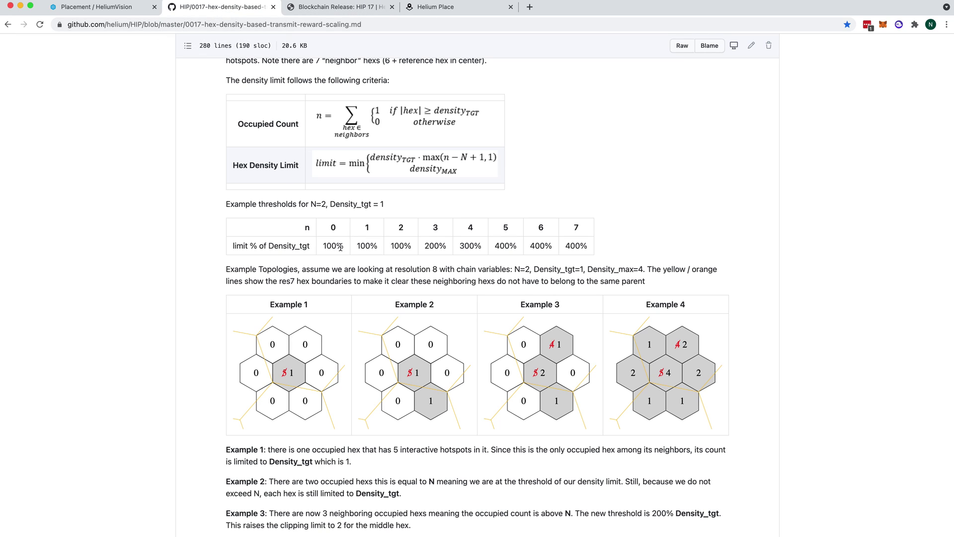
Point out the 200% limit for three occupied neighbours in the HIP 17 table, then return to the map
double_click(434, 228)
left_click(437, 246)
left_click(96, 7)
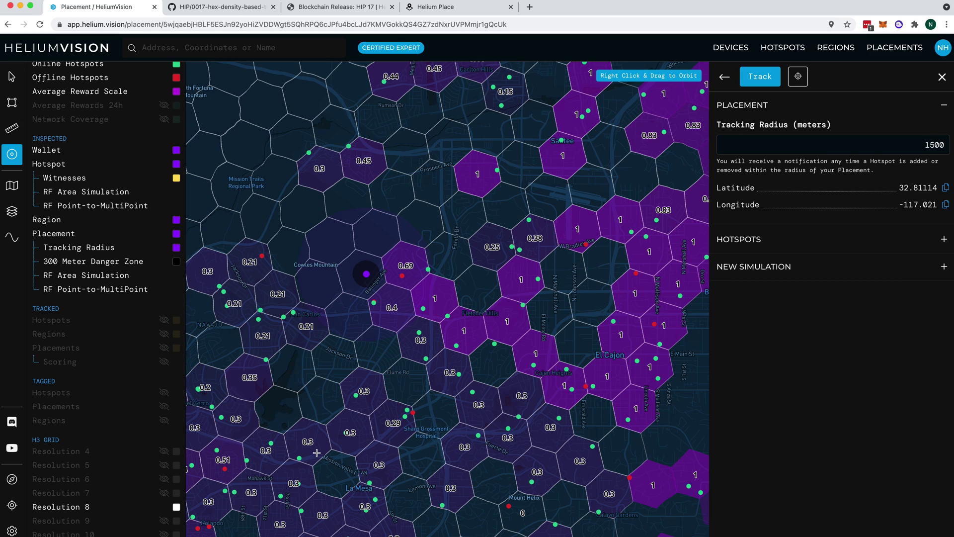
left_click(405, 383)
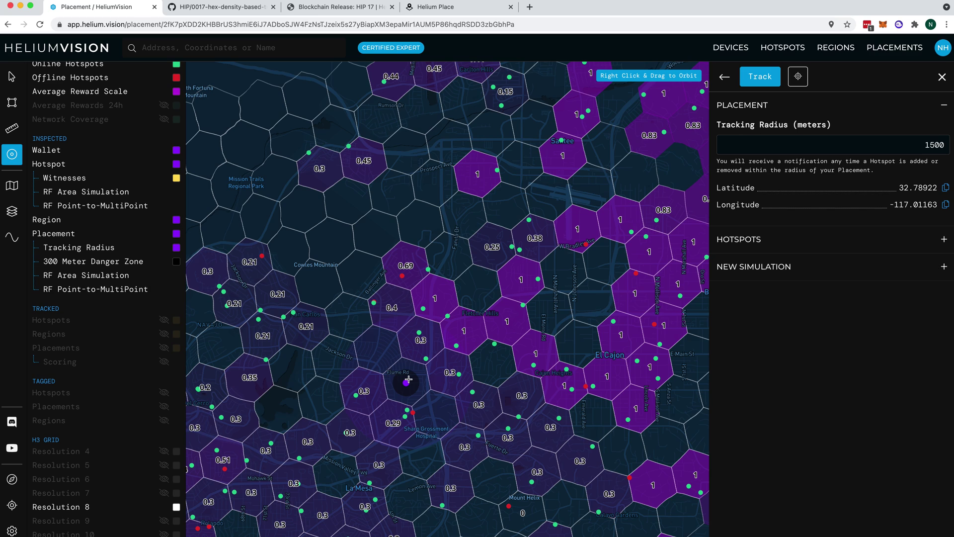
left_click(491, 363)
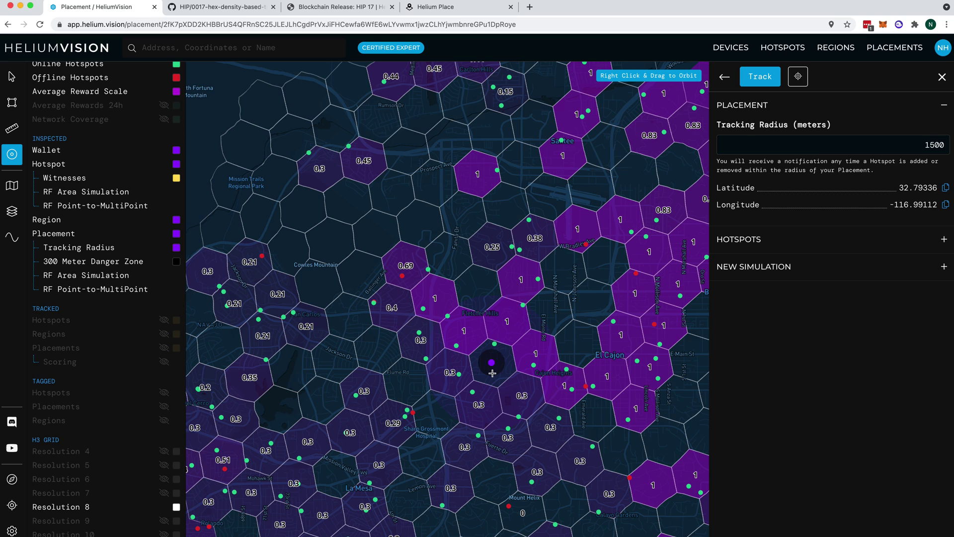
left_click(234, 10)
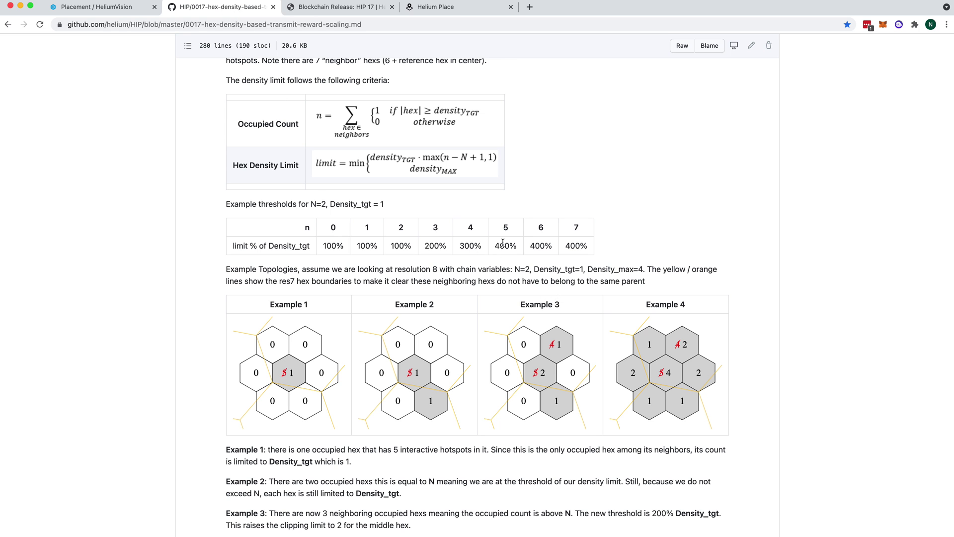
Point out the five-occupied-neighbours column in the thresholds table, then return to the placement map
double_click(506, 227)
left_click(110, 10)
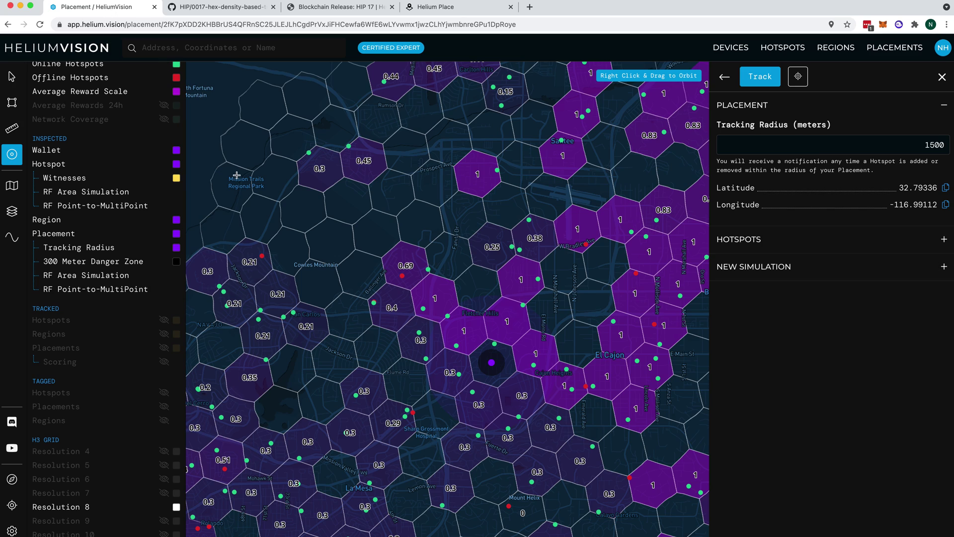